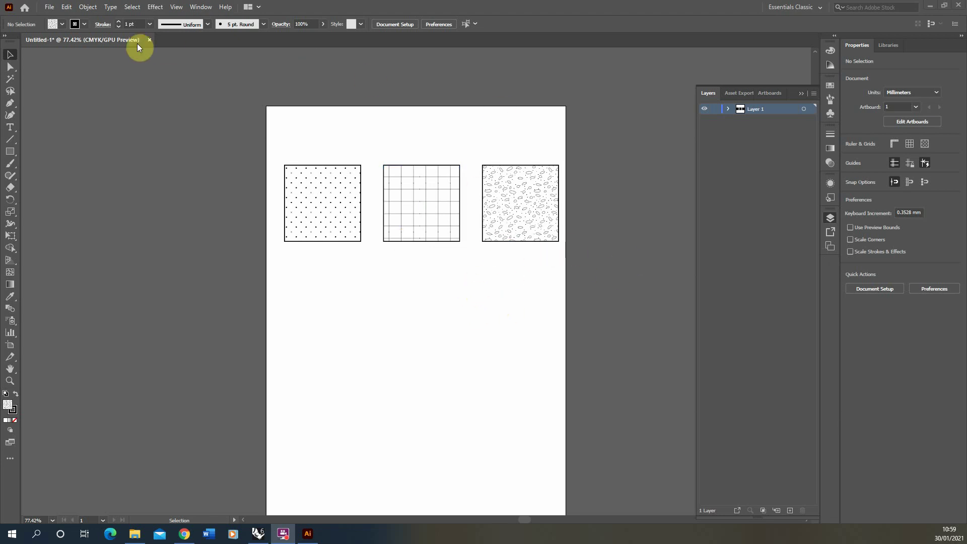
- From the Swatches panel's Swatch Libraries menu, show Patterns > Basic Graphics with Dots, Lines and Textures
{"action": "left_click", "coordinate": [61, 24]}
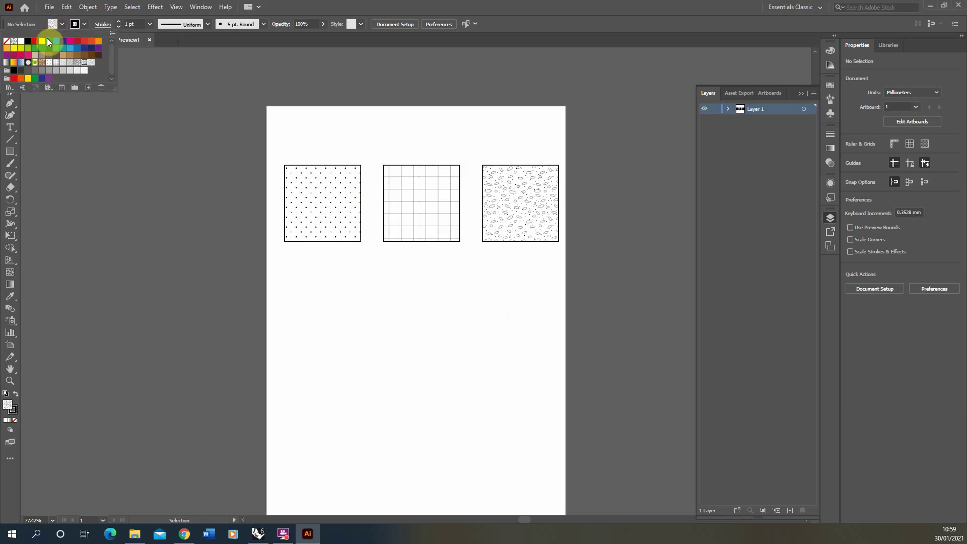
{"action": "left_click", "coordinate": [11, 89]}
{"action": "mouse_move", "coordinate": [33, 260]}
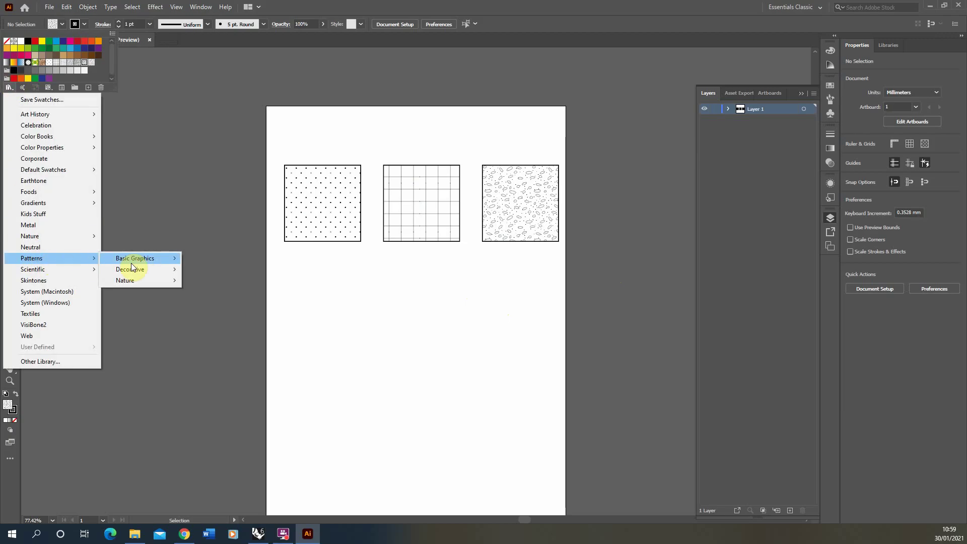
{"action": "mouse_move", "coordinate": [112, 258]}
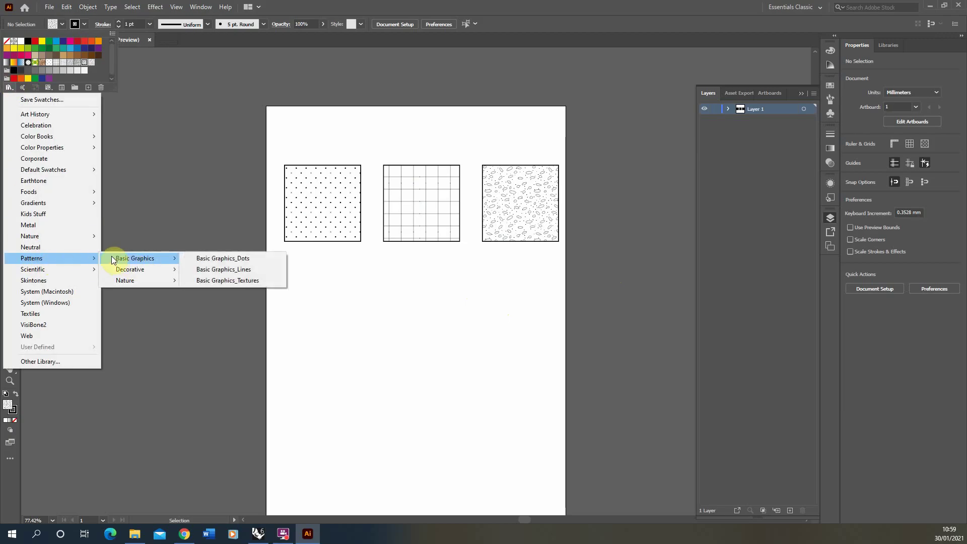
- Open the Basic Graphics_Dots, Lines and Textures libraries, widen the panel and move it aside
{"action": "left_click", "coordinate": [235, 259]}
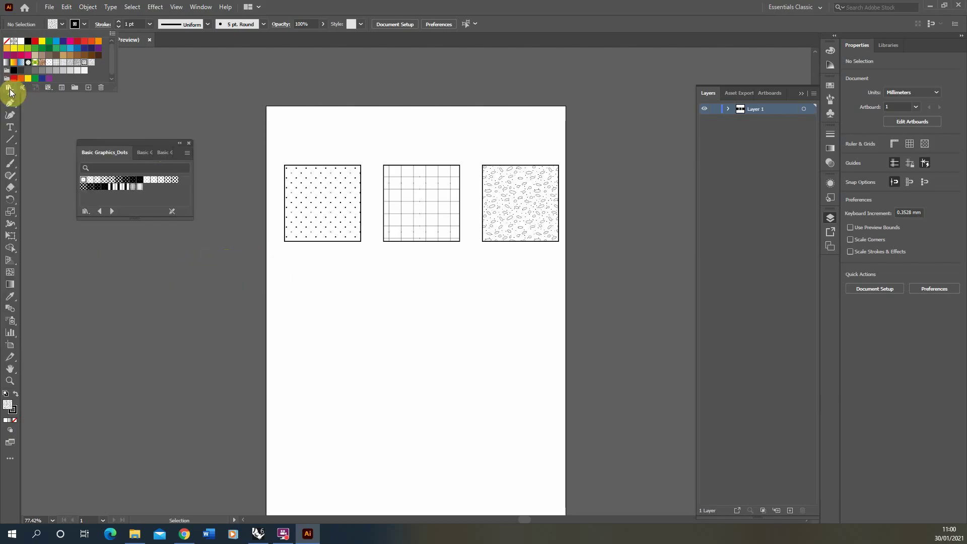
{"action": "left_click", "coordinate": [9, 87]}
{"action": "left_click", "coordinate": [135, 143]}
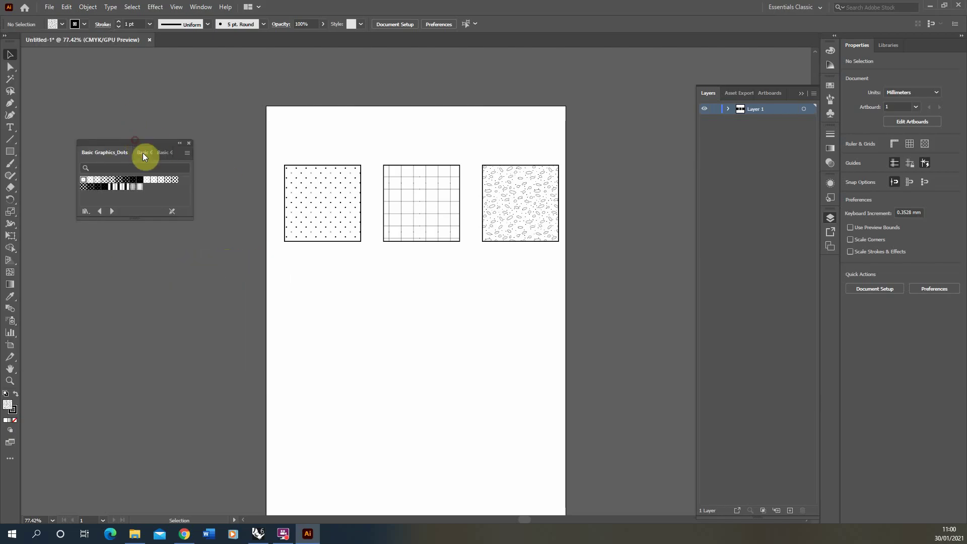
{"action": "left_click", "coordinate": [144, 153]}
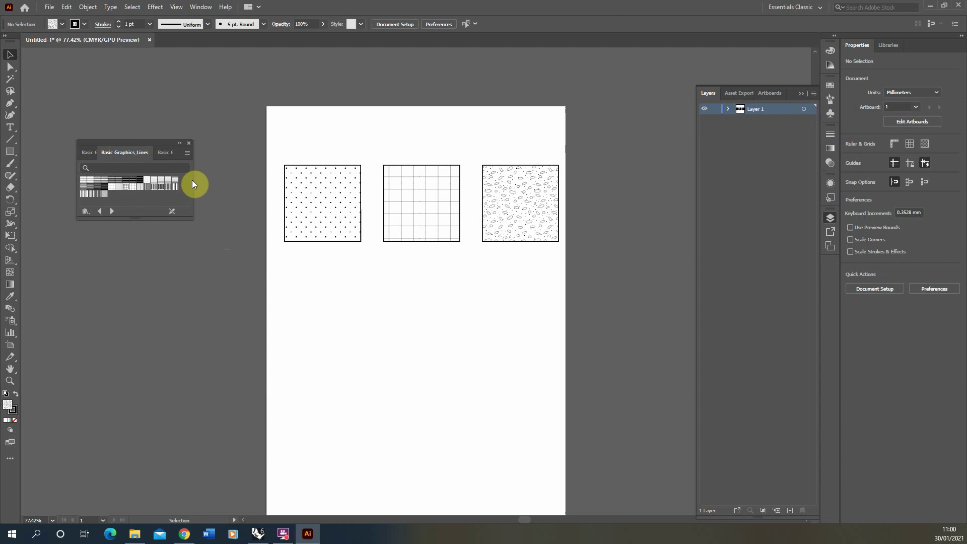
{"action": "left_click_drag", "start_coordinate": [193, 180], "coordinate": [282, 179]}
{"action": "left_click", "coordinate": [225, 153]}
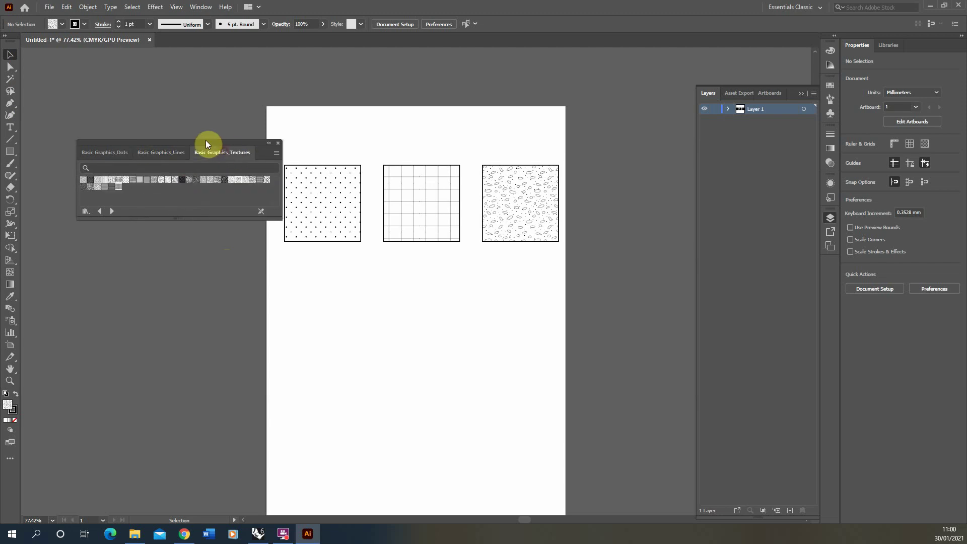
{"action": "left_click_drag", "start_coordinate": [206, 142], "coordinate": [182, 133]}
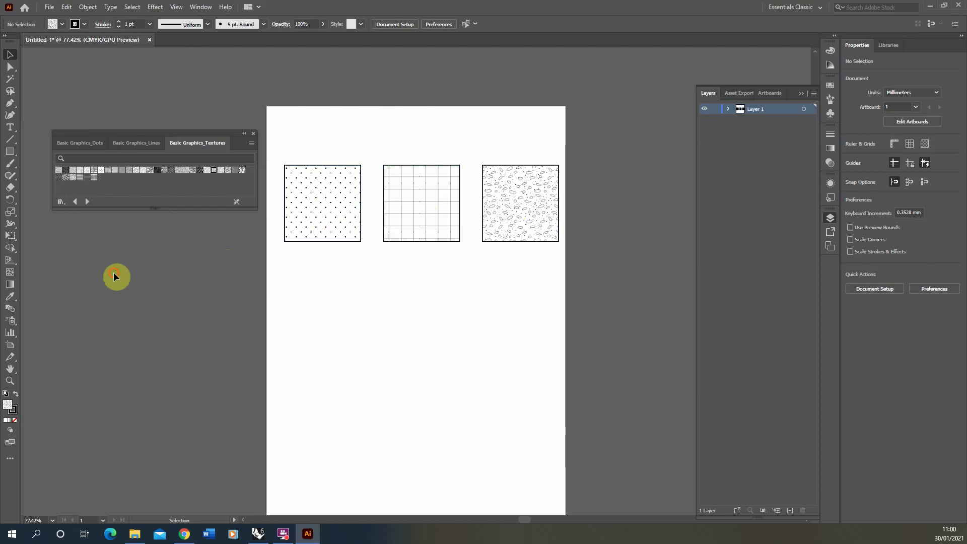
- Duplicate the dotted square downward and fill the copy with the scattered dashes texture
{"action": "left_click_drag", "start_coordinate": [339, 210], "coordinate": [338, 307]}
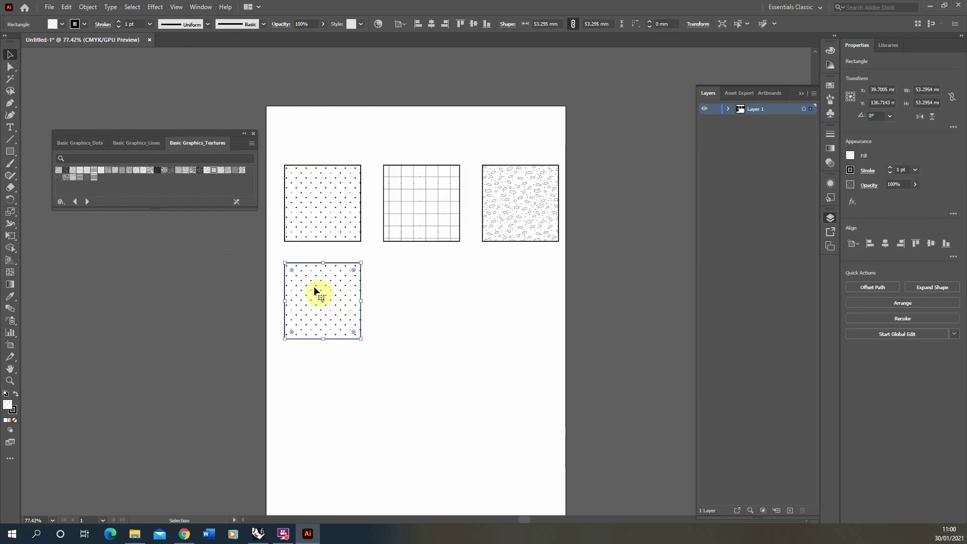
{"action": "left_click", "coordinate": [136, 170]}
{"action": "left_click", "coordinate": [388, 288]}
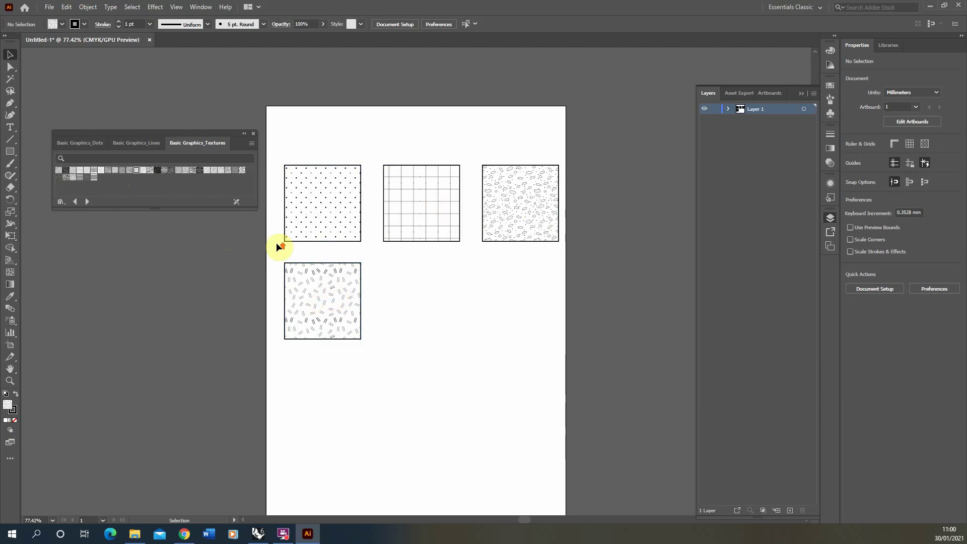
{"action": "scroll", "coordinate": [277, 243], "scroll_direction": "up", "scroll_amount": 2}
{"action": "left_click", "coordinate": [372, 325]}
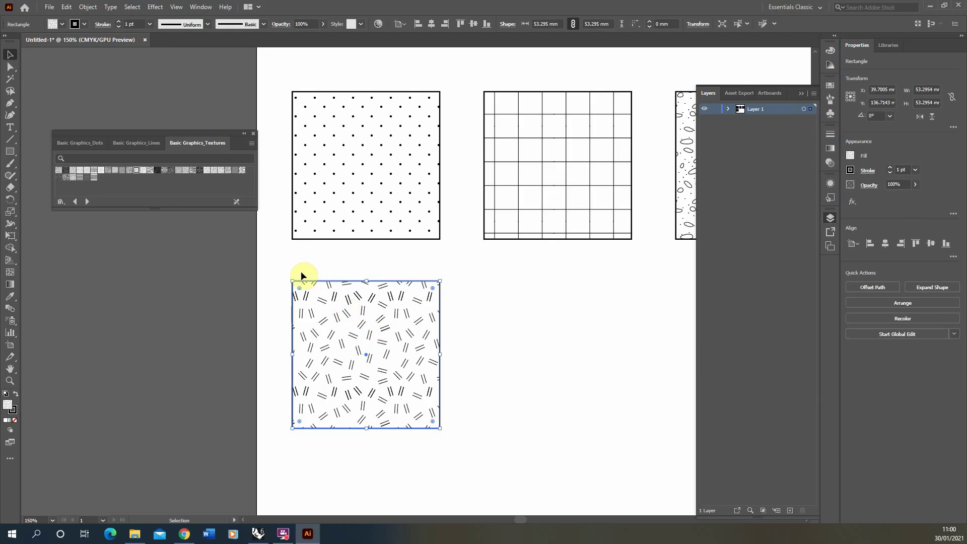
{"action": "scroll", "coordinate": [275, 297], "scroll_direction": "down", "scroll_amount": 2}
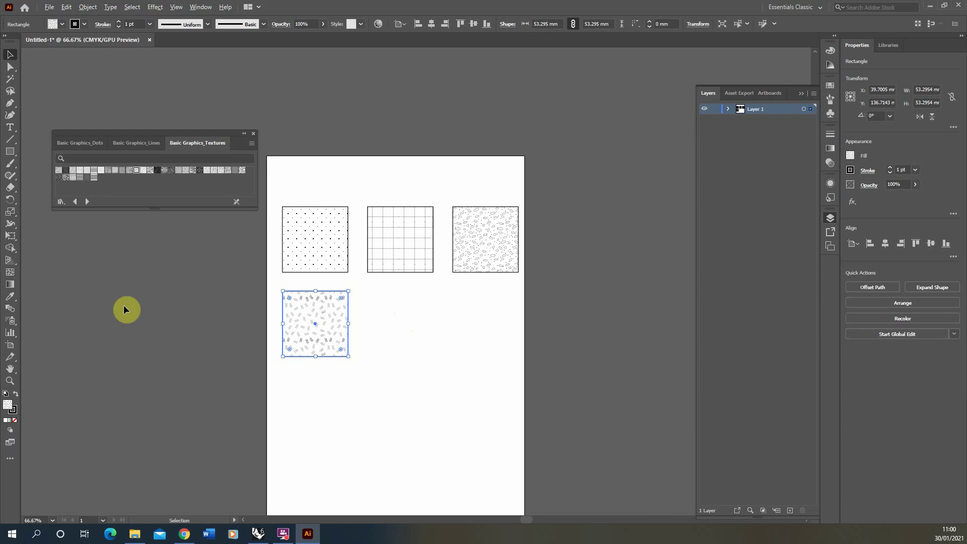
{"action": "left_click", "coordinate": [125, 308]}
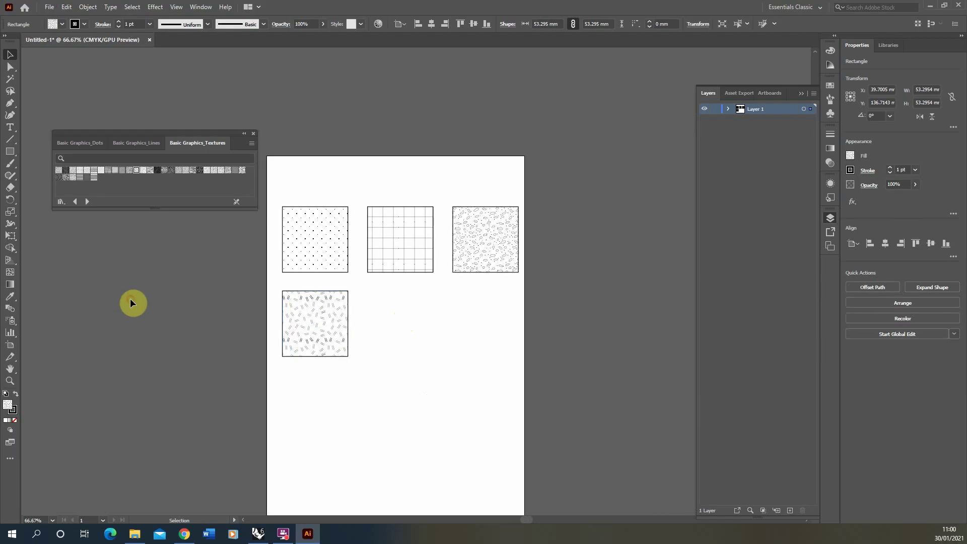
{"action": "left_click", "coordinate": [323, 344]}
{"action": "left_click", "coordinate": [217, 409]}
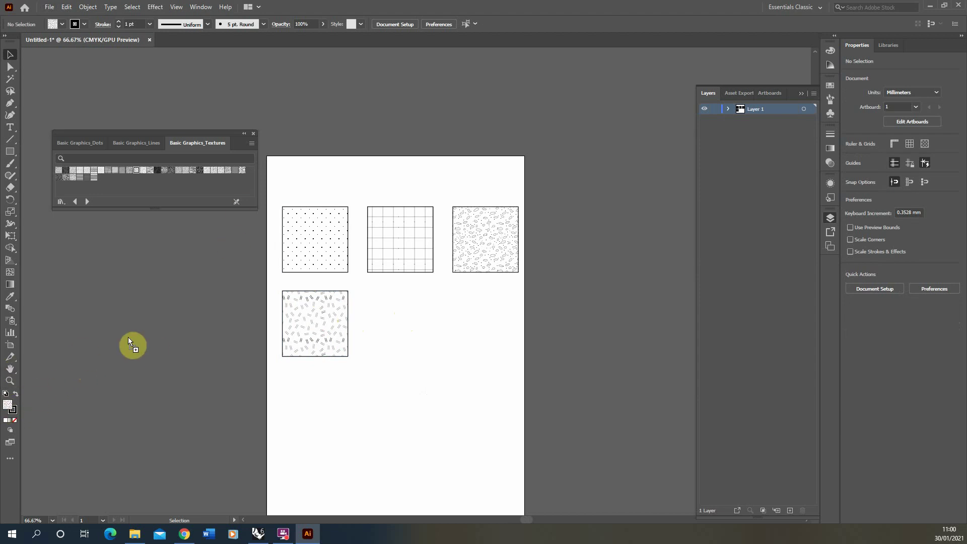
- Drag the dashes pattern swatch onto the canvas as an editable tile and select its group
{"action": "left_click_drag", "start_coordinate": [128, 337], "coordinate": [130, 336]}
{"action": "scroll", "coordinate": [77, 351], "scroll_direction": "up", "scroll_amount": 3}
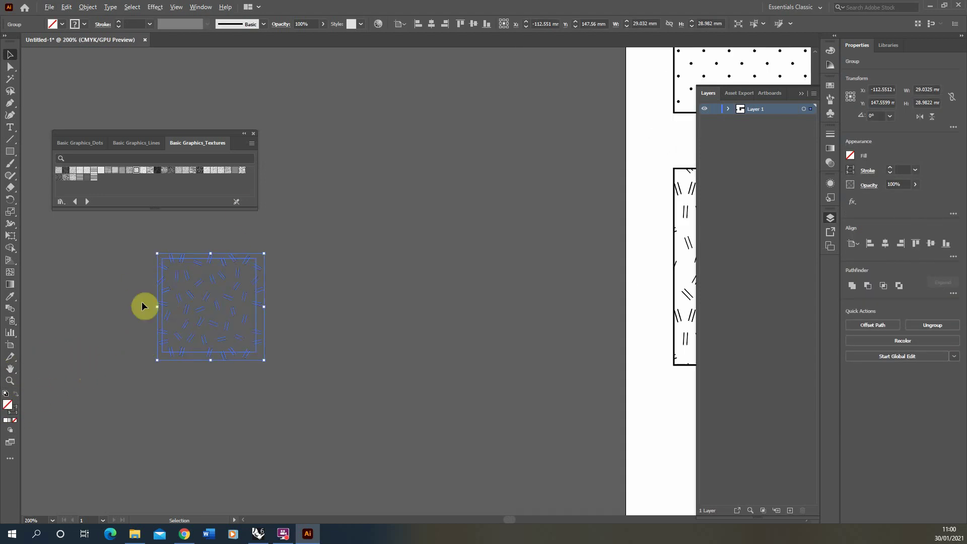
{"action": "left_click", "coordinate": [317, 243]}
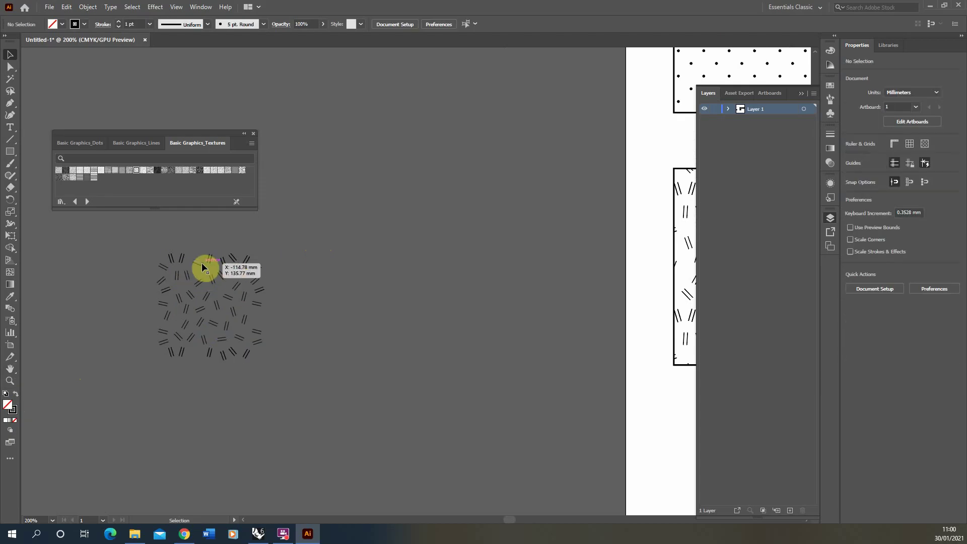
{"action": "left_click", "coordinate": [201, 262]}
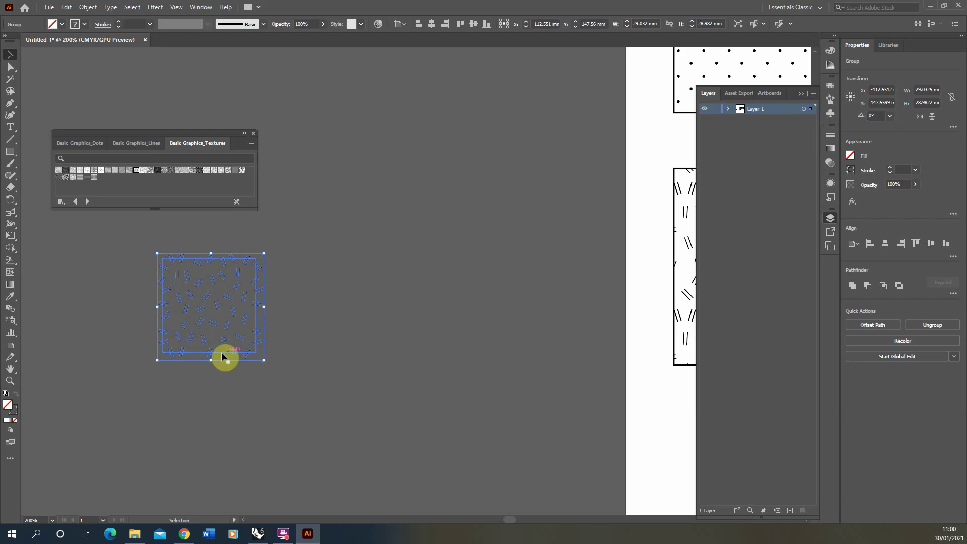
{"action": "left_click", "coordinate": [294, 280]}
{"action": "left_click", "coordinate": [256, 262]}
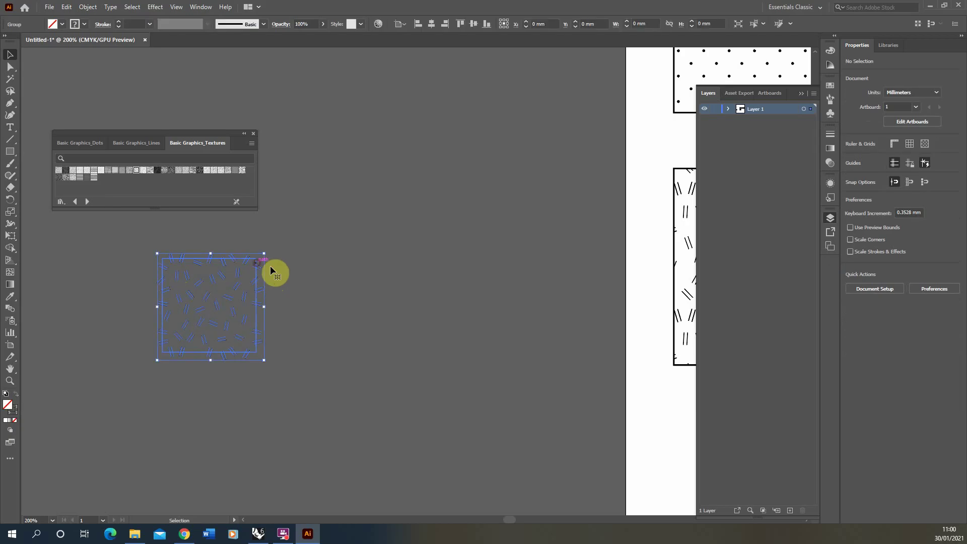
- Ungroup the dashes pattern tile, then regroup all its dashes and square with Ctrl+G
{"action": "key", "text": "u"}
{"action": "key", "text": "n"}
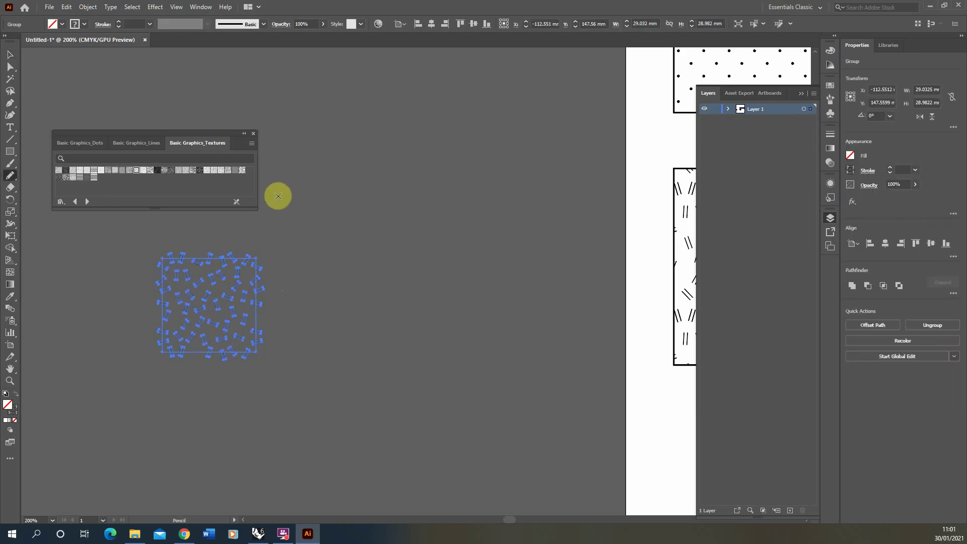
{"action": "left_click", "coordinate": [87, 6]}
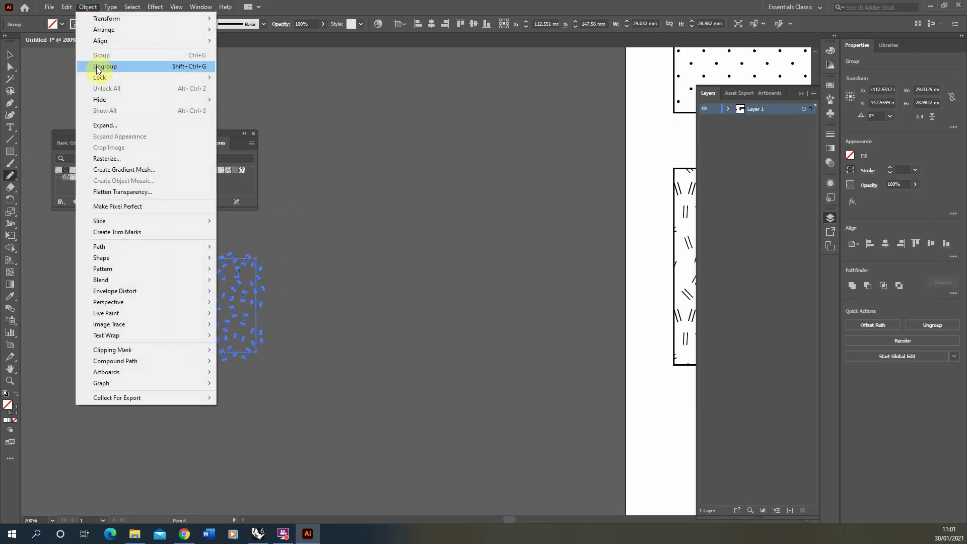
{"action": "left_click", "coordinate": [110, 66]}
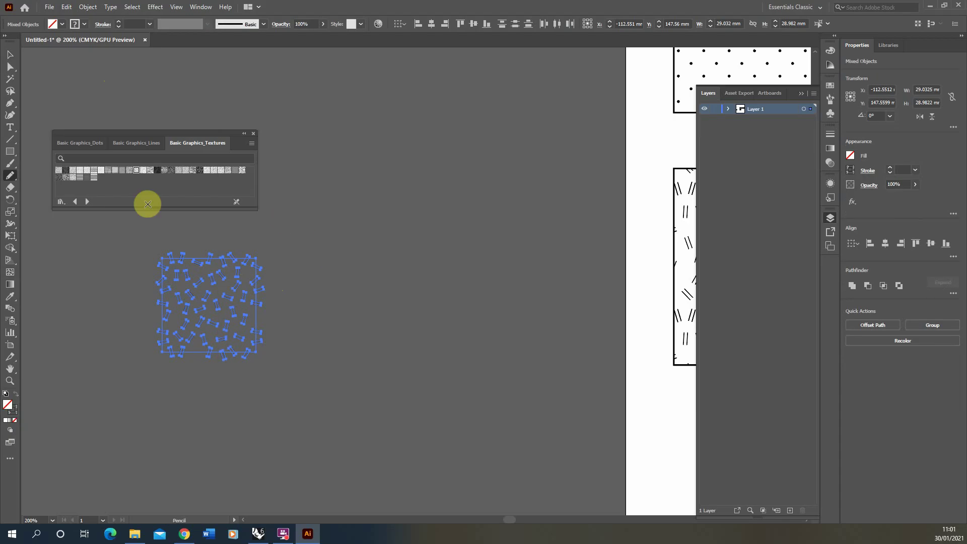
{"action": "left_click", "coordinate": [13, 55]}
{"action": "left_click", "coordinate": [103, 265]}
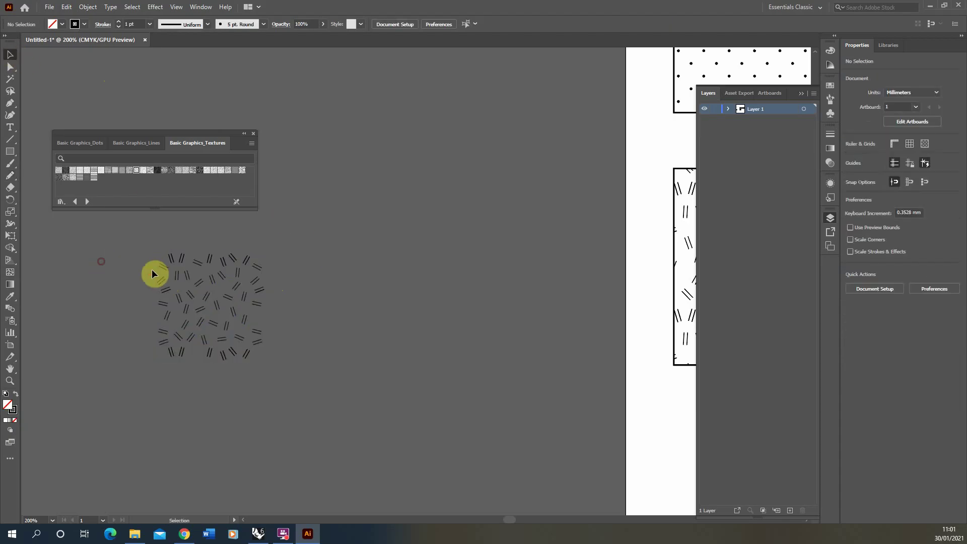
{"action": "left_click", "coordinate": [171, 279]}
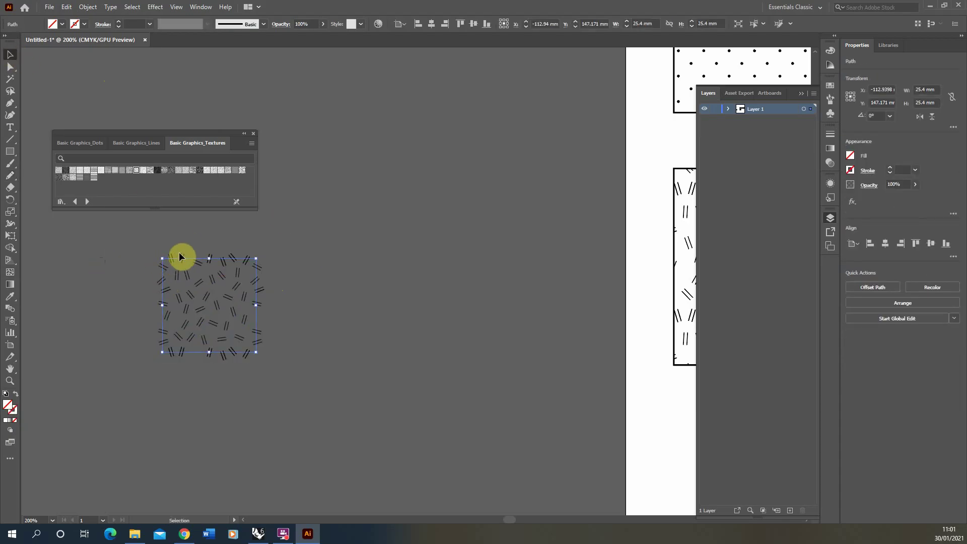
{"action": "left_click", "coordinate": [185, 258]}
{"action": "left_click", "coordinate": [210, 286]}
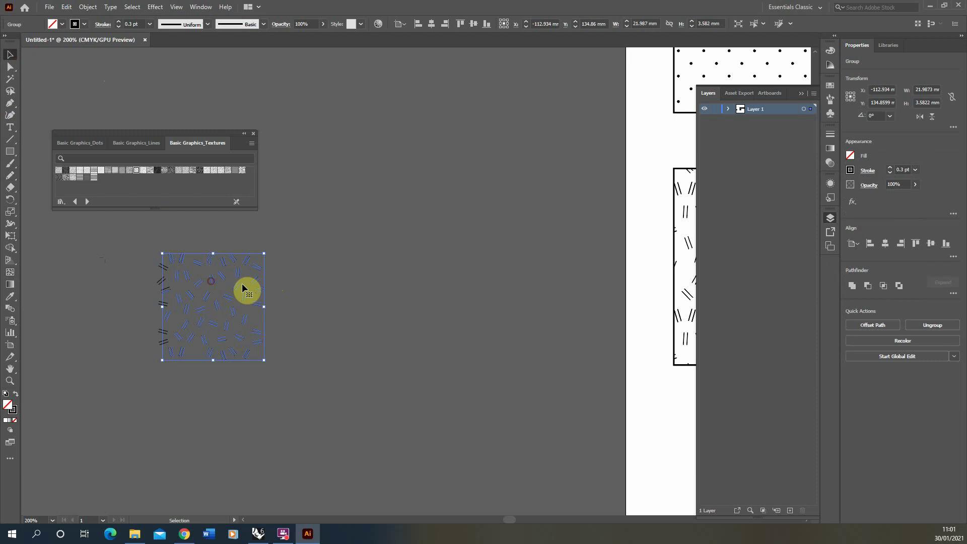
{"action": "left_click", "coordinate": [290, 298]}
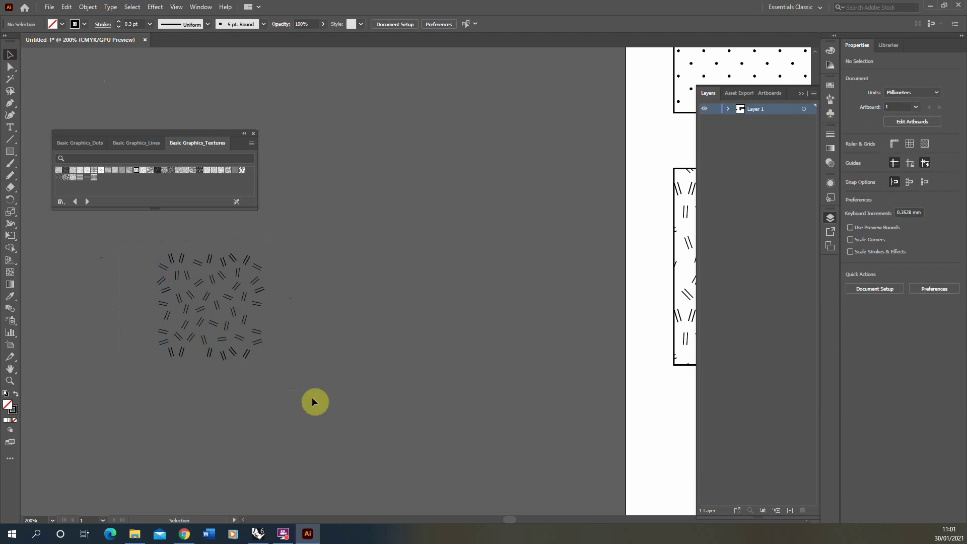
{"action": "left_click_drag", "start_coordinate": [312, 401], "coordinate": [255, 347]}
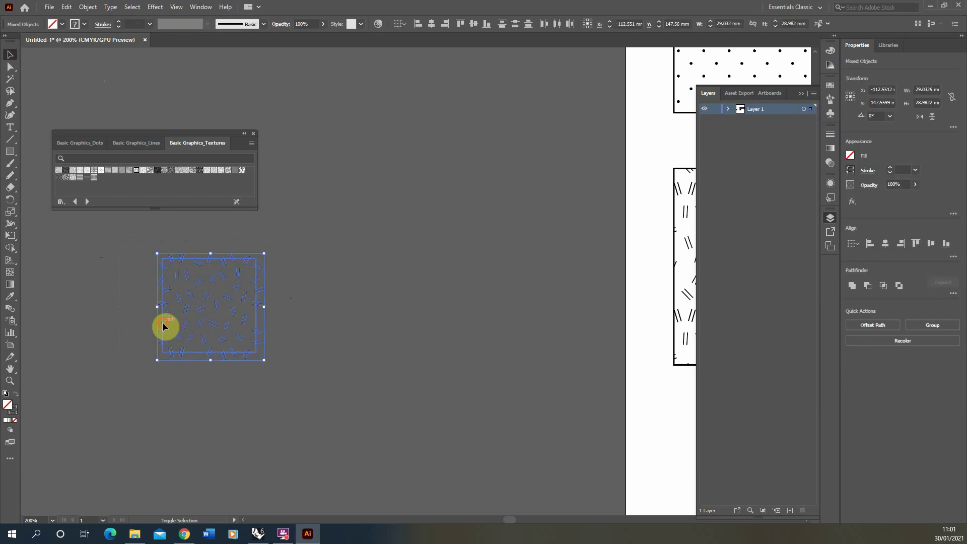
{"action": "key", "text": "ctrl+g"}
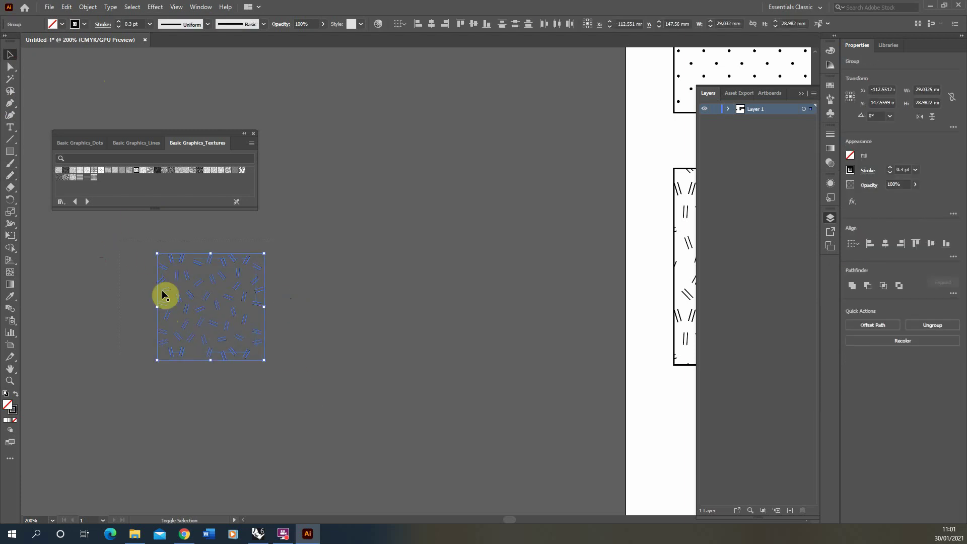
- Set the tile's stroke colour to blue and its stroke weight to 1 pt
{"action": "left_click", "coordinate": [15, 416]}
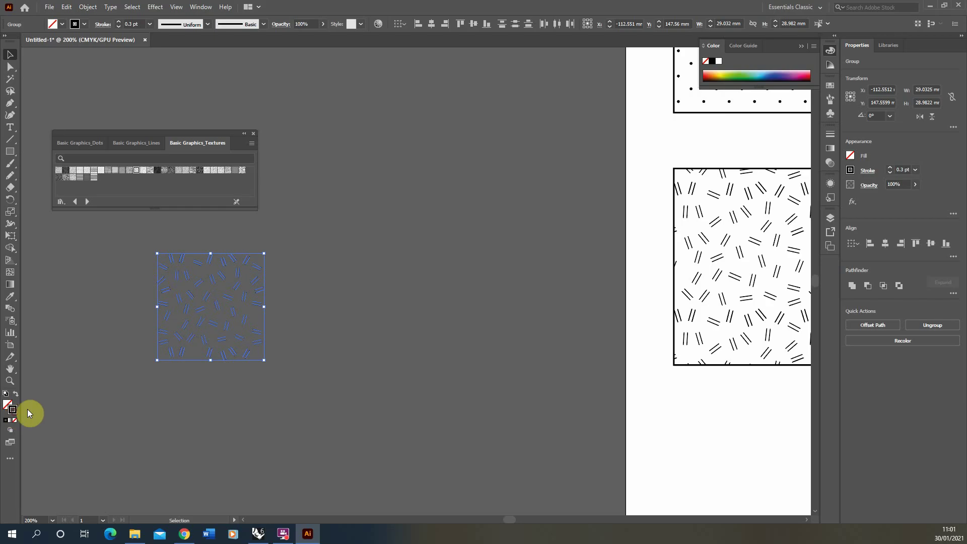
{"action": "left_click", "coordinate": [706, 74]}
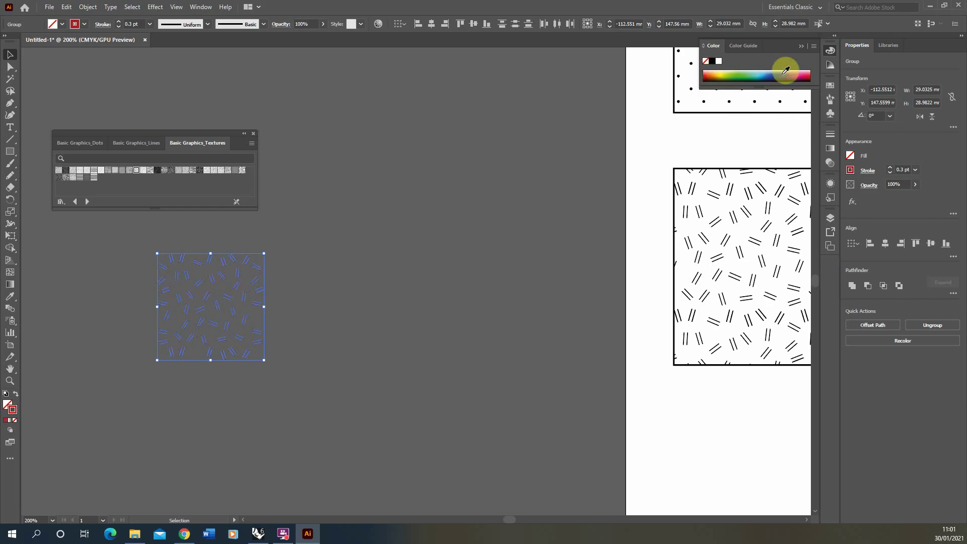
{"action": "mouse_move", "coordinate": [786, 69]}
{"action": "left_mouse_down"}
{"action": "mouse_move", "coordinate": [793, 73]}
{"action": "mouse_move", "coordinate": [762, 74]}
{"action": "left_mouse_up"}
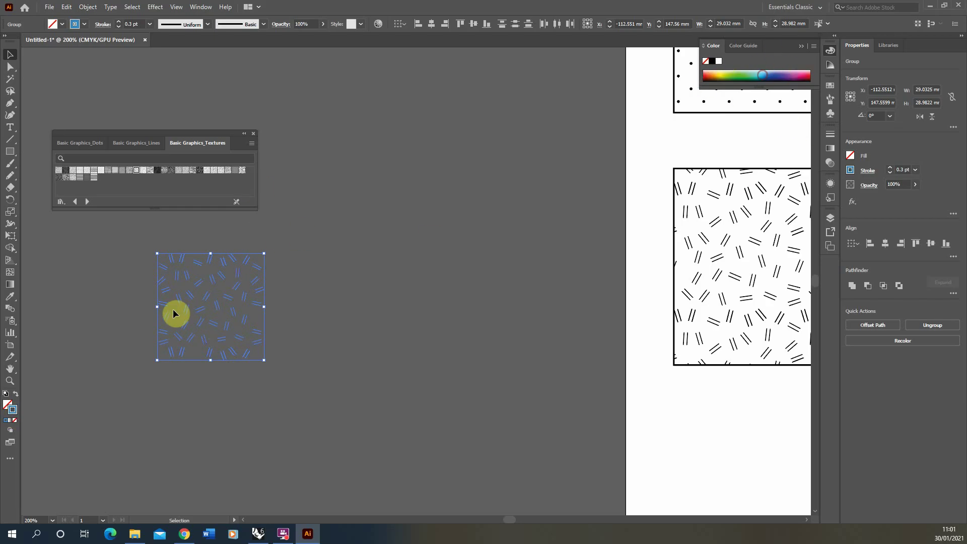
{"action": "left_click", "coordinate": [150, 24]}
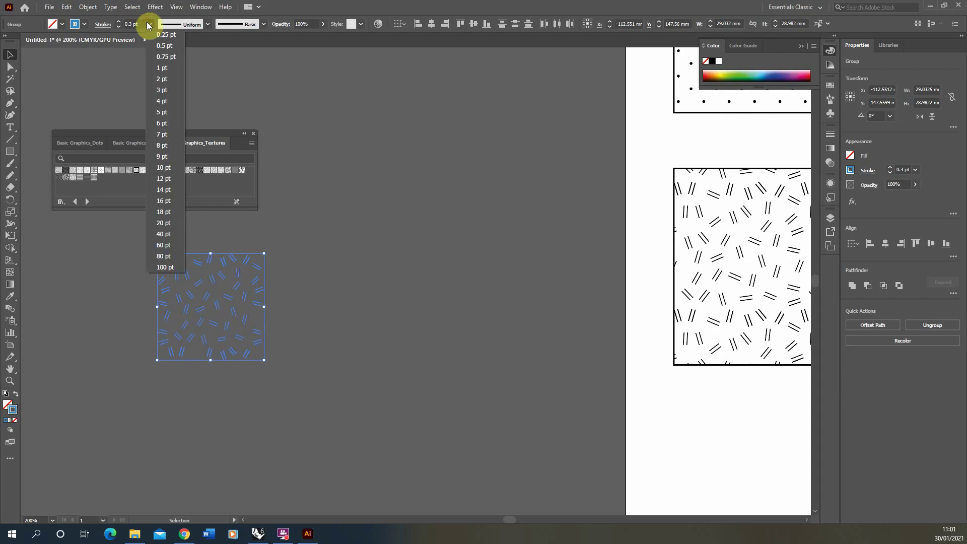
{"action": "left_click", "coordinate": [162, 68]}
{"action": "left_click", "coordinate": [286, 179]}
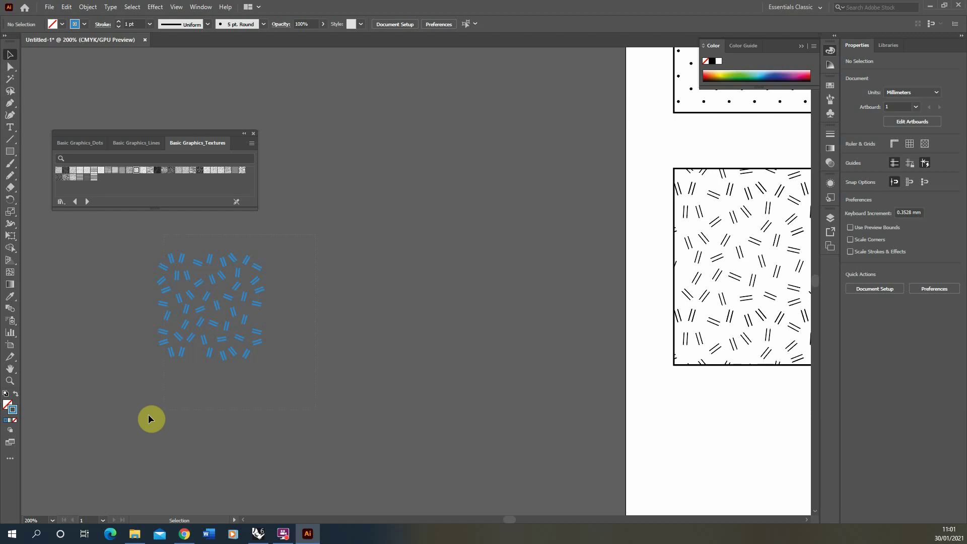
- Marquee-select all the blue texture pieces and group them via Object > Group
{"action": "left_click_drag", "start_coordinate": [149, 418], "coordinate": [171, 348]}
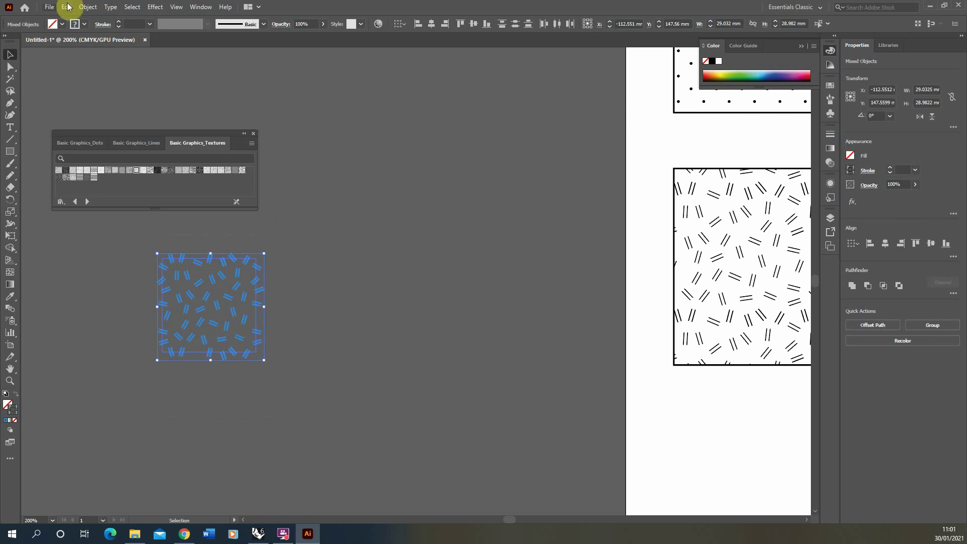
{"action": "left_click", "coordinate": [88, 7]}
{"action": "left_click", "coordinate": [110, 57]}
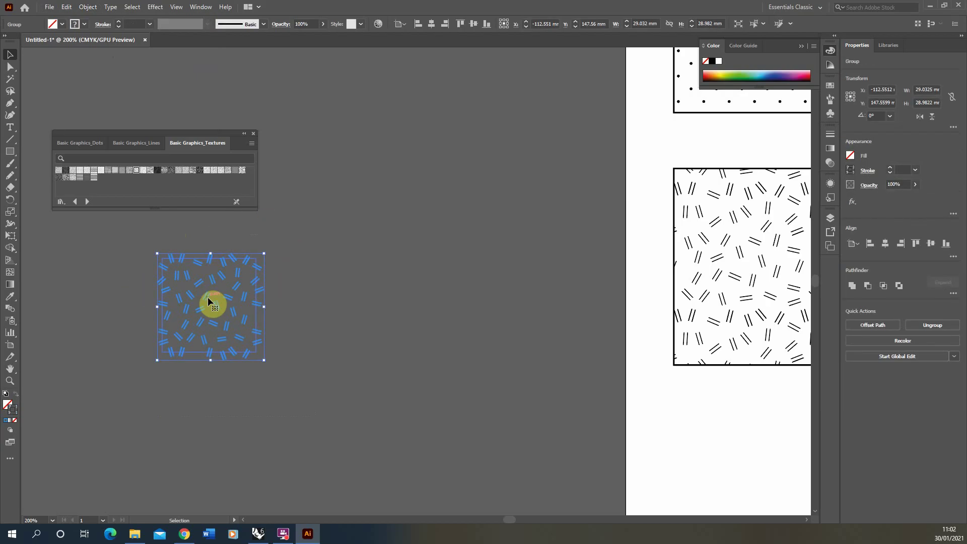
- Drag the blue dash group into Swatches as a new pattern, then draw a large rectangle filled with it
{"action": "left_click_drag", "start_coordinate": [207, 298], "coordinate": [6, 401]}
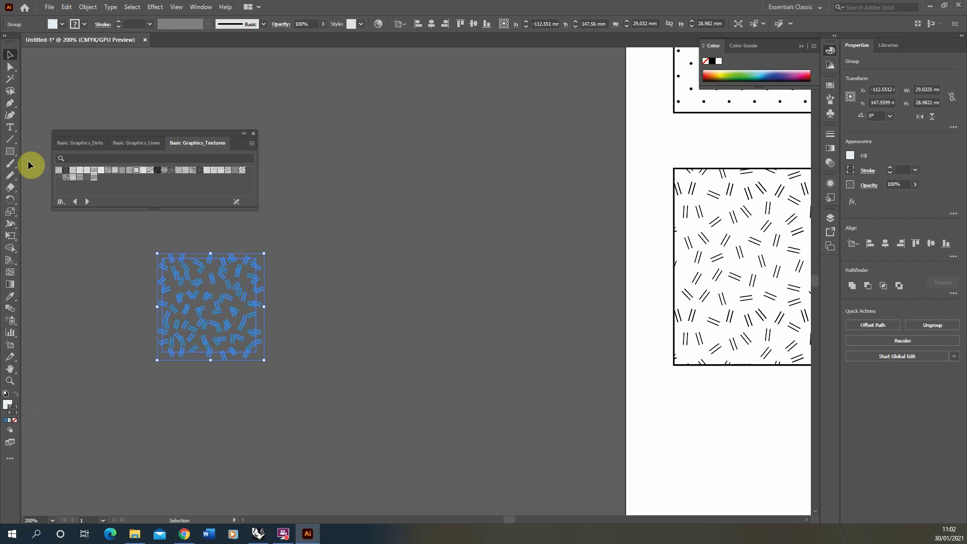
{"action": "left_click", "coordinate": [10, 153]}
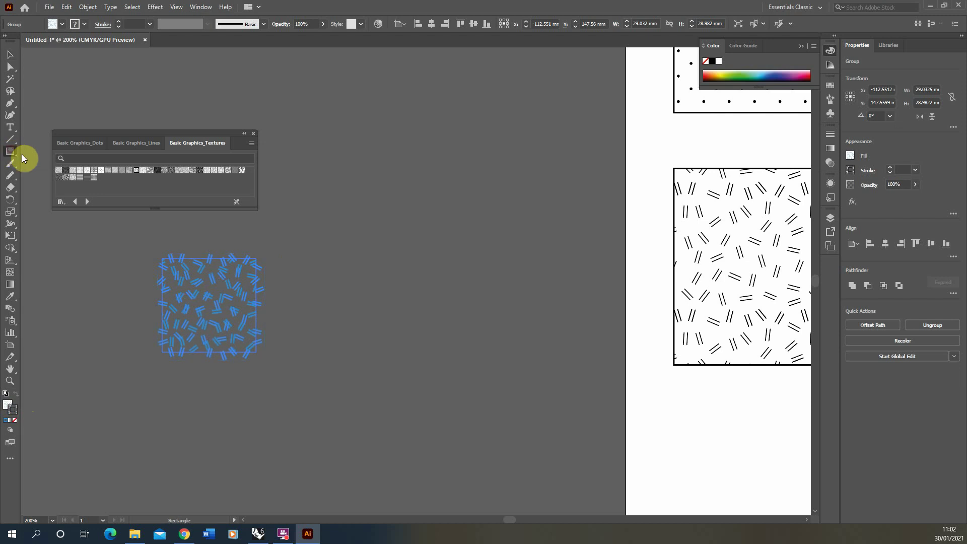
{"action": "left_click_drag", "start_coordinate": [351, 108], "coordinate": [552, 338]}
{"action": "left_click", "coordinate": [10, 54]}
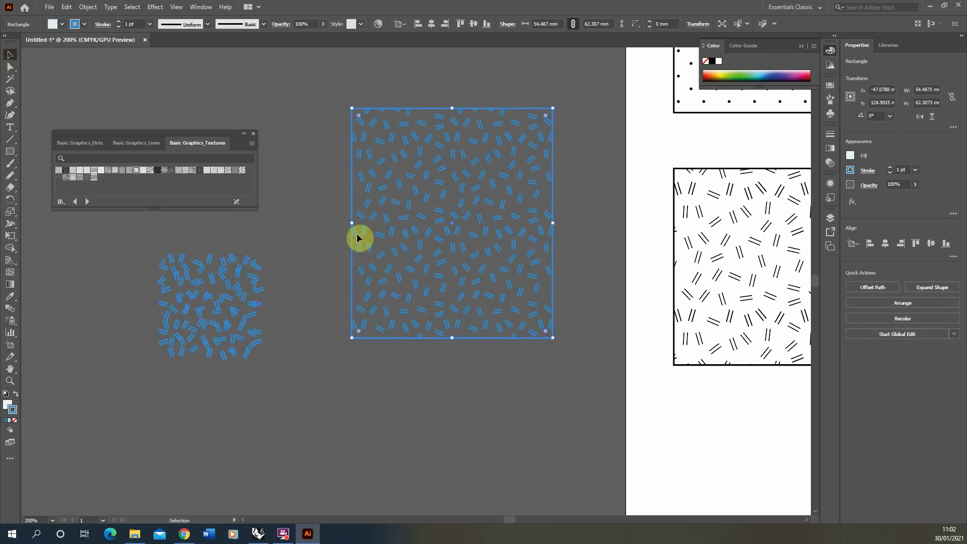
{"action": "left_click", "coordinate": [405, 459]}
{"action": "scroll", "coordinate": [153, 378], "scroll_direction": "down", "scroll_amount": 1}
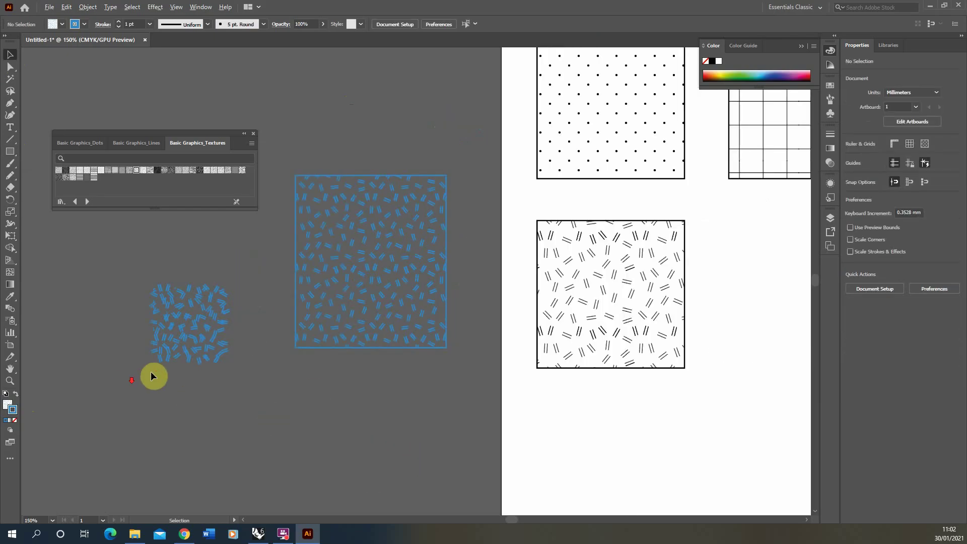
{"action": "scroll", "coordinate": [527, 330], "scroll_direction": "down", "scroll_amount": 2}
{"action": "scroll", "coordinate": [527, 331], "scroll_direction": "up", "scroll_amount": 1}
{"action": "left_click_drag", "start_coordinate": [258, 308], "coordinate": [259, 276]}
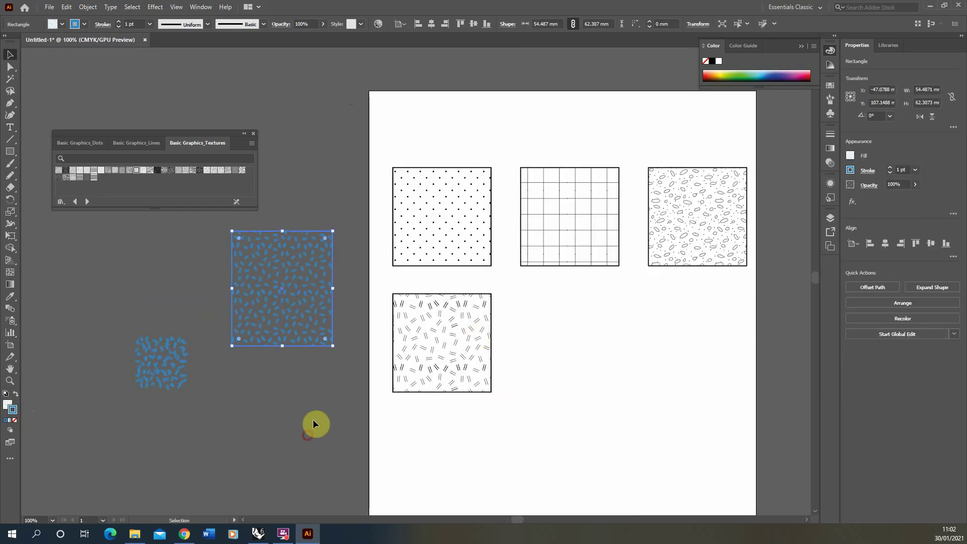
- Eyedrop the blue dash pattern from the rectangle onto the top-left dotted square
{"action": "left_click", "coordinate": [468, 245]}
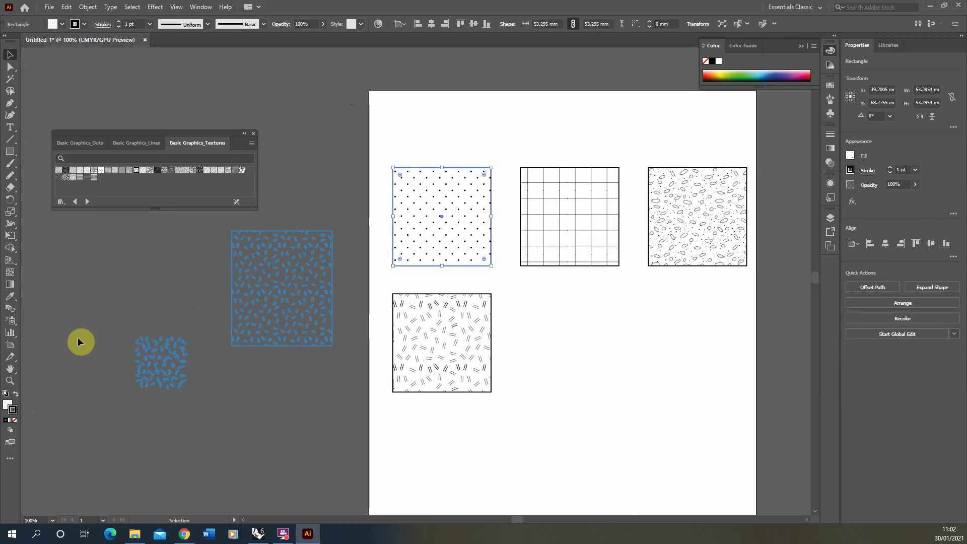
{"action": "left_click", "coordinate": [10, 296]}
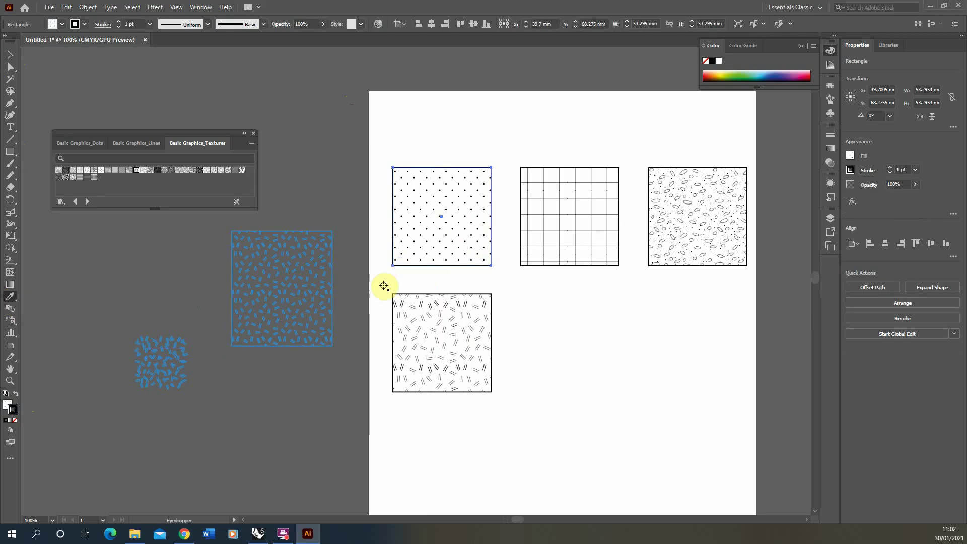
{"action": "left_click", "coordinate": [286, 251]}
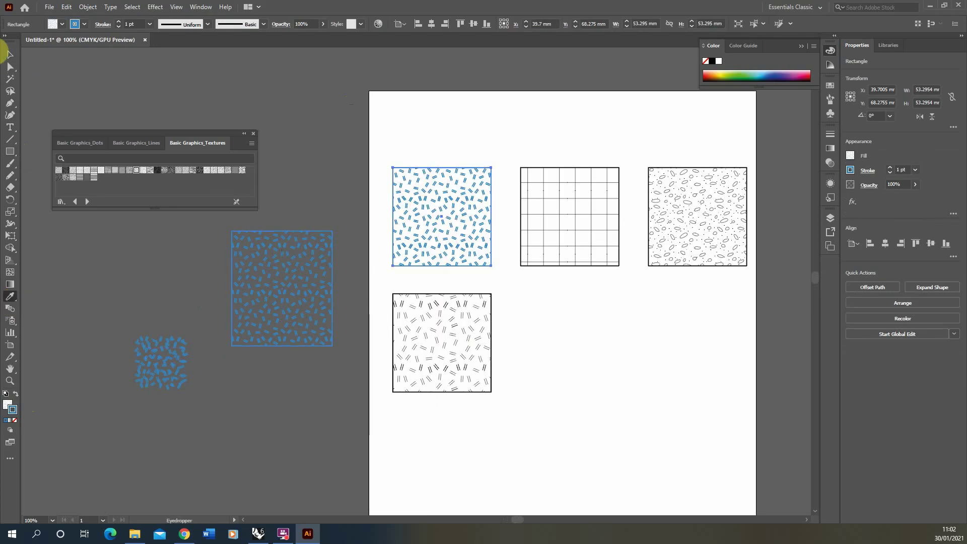
{"action": "left_click", "coordinate": [11, 54]}
{"action": "left_click", "coordinate": [505, 190]}
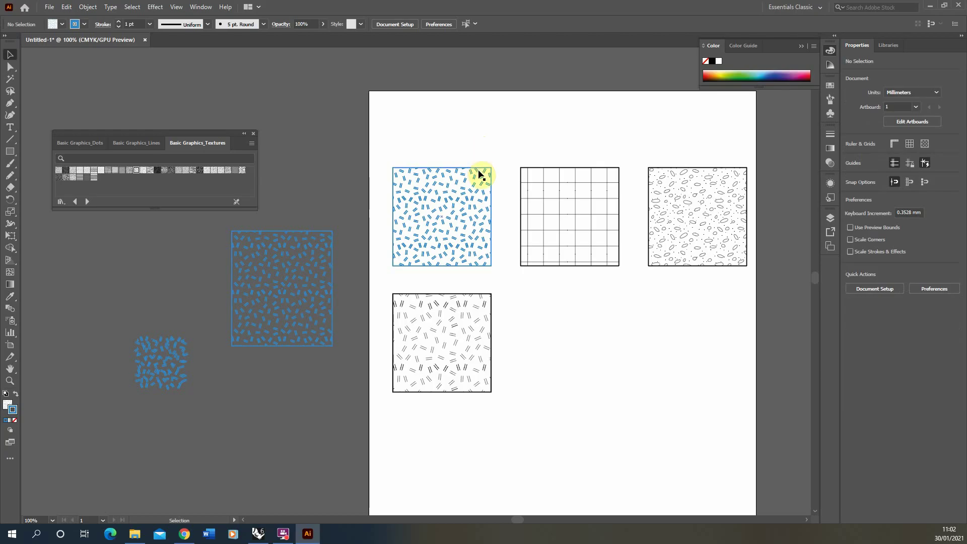
{"action": "left_click", "coordinate": [472, 201]}
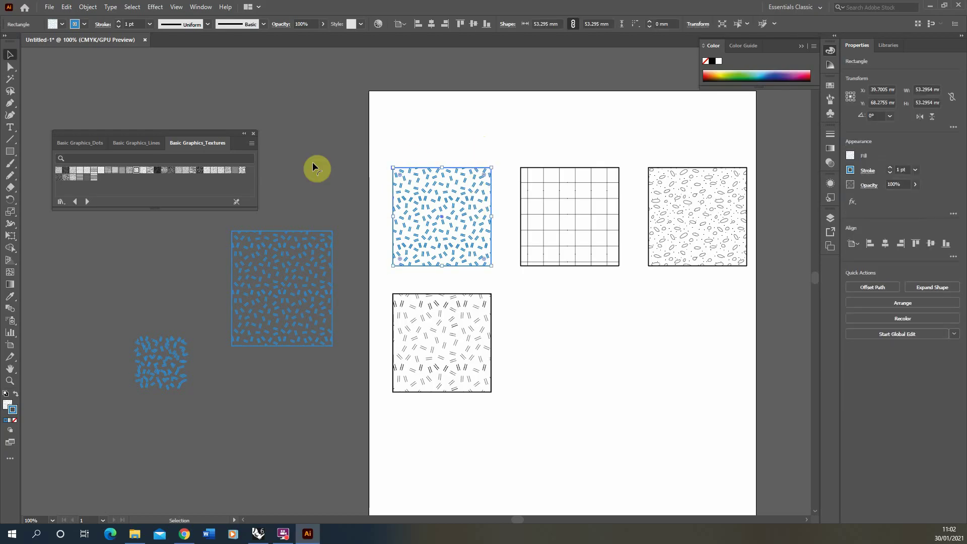
{"action": "left_click", "coordinate": [85, 6]}
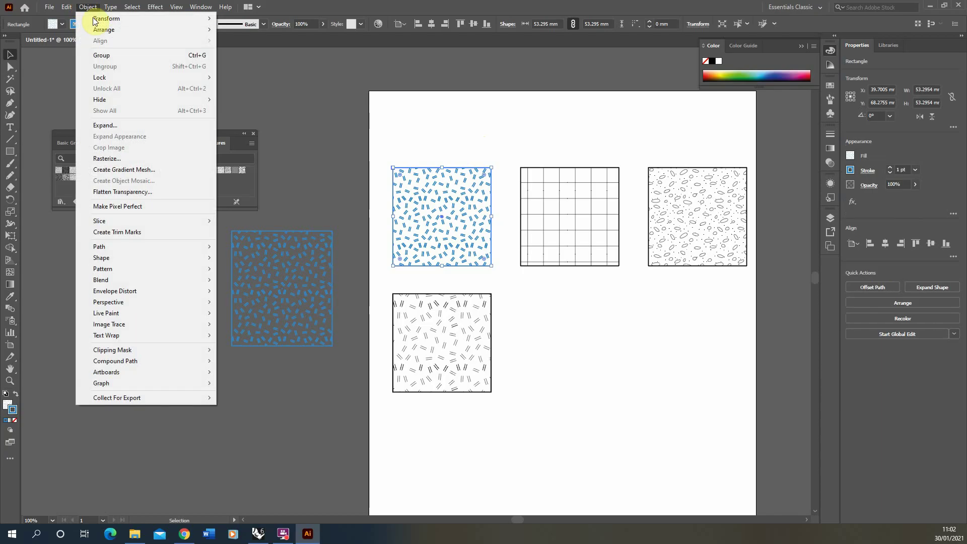
{"action": "mouse_move", "coordinate": [99, 19]}
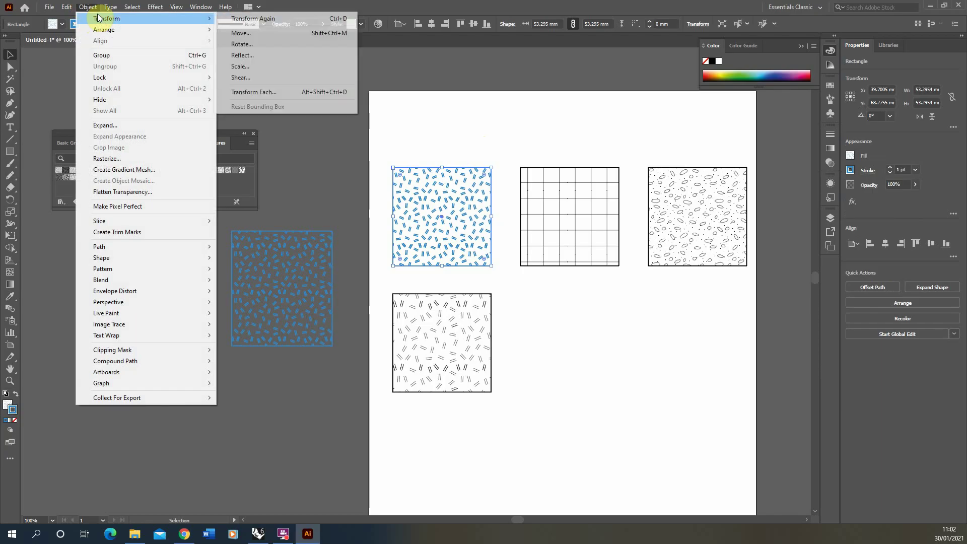
{"action": "left_click", "coordinate": [271, 67]}
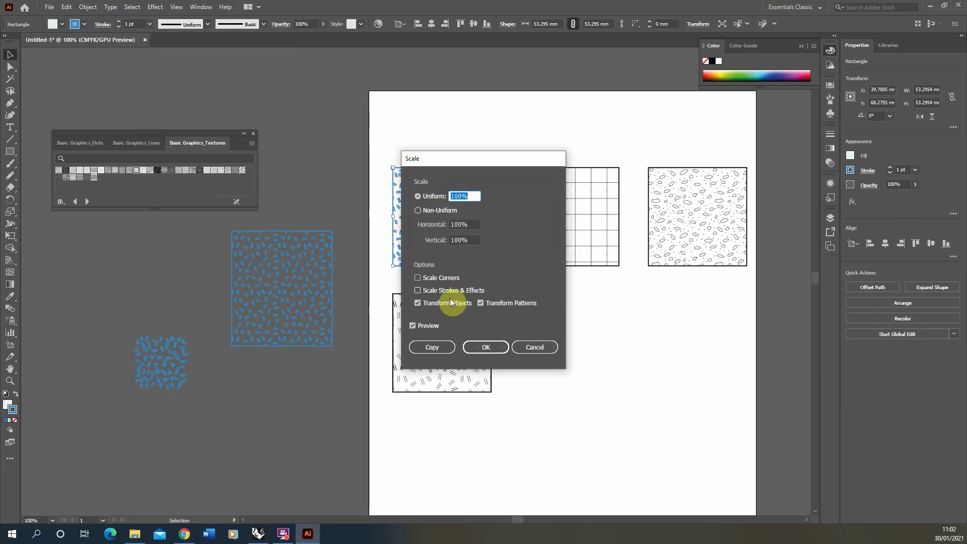
{"action": "left_click", "coordinate": [480, 303]}
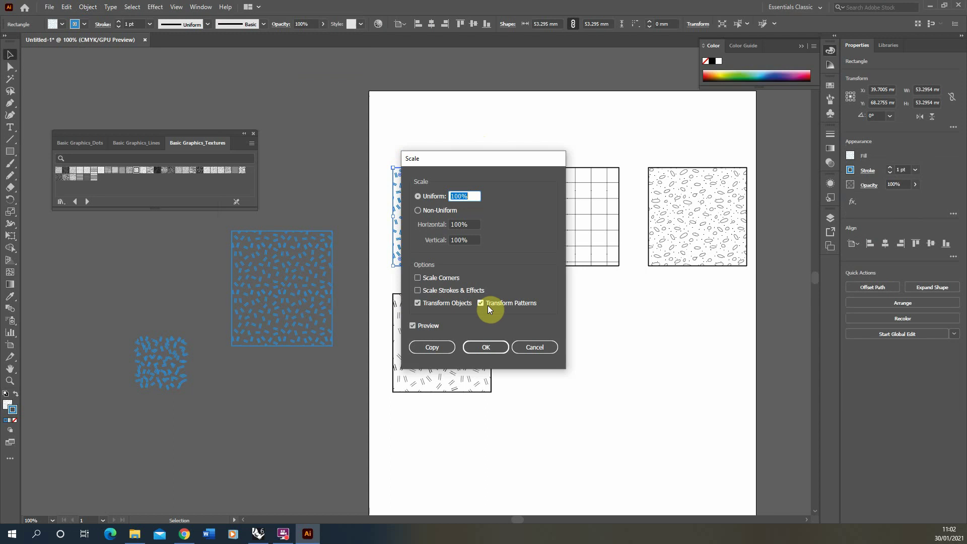
{"action": "left_click", "coordinate": [418, 303]}
{"action": "left_click_drag", "start_coordinate": [462, 156], "coordinate": [606, 147]}
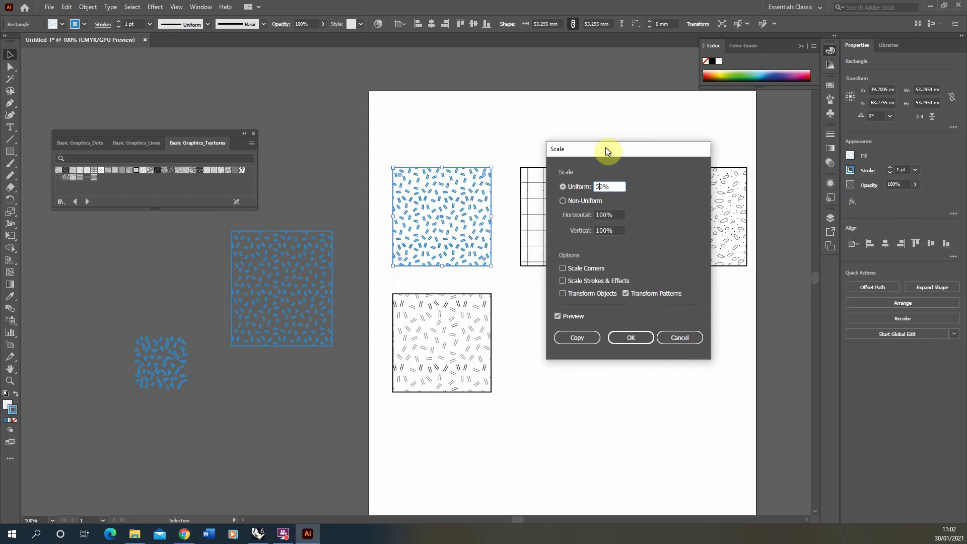
{"action": "left_click", "coordinate": [610, 215]}
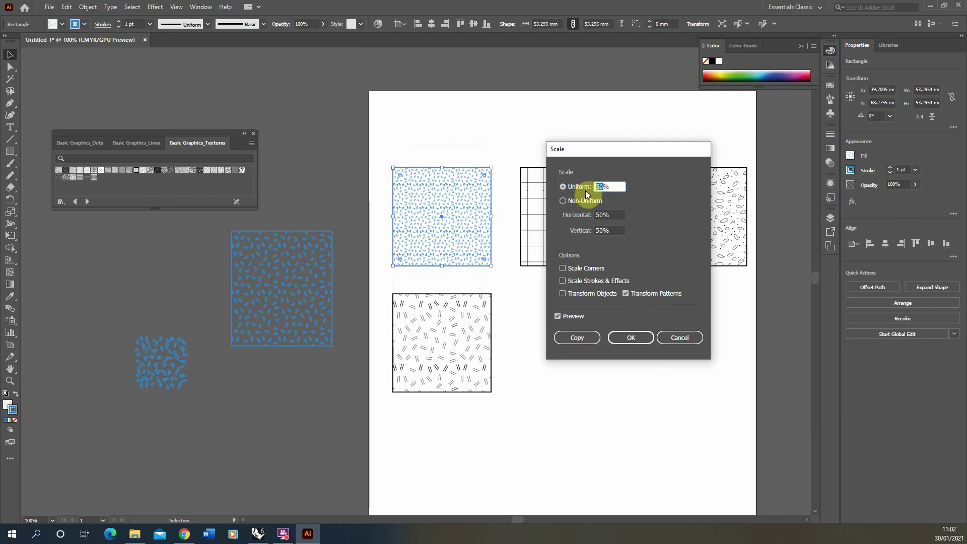
{"action": "type", "text": "500"}
{"action": "left_click", "coordinate": [615, 214]}
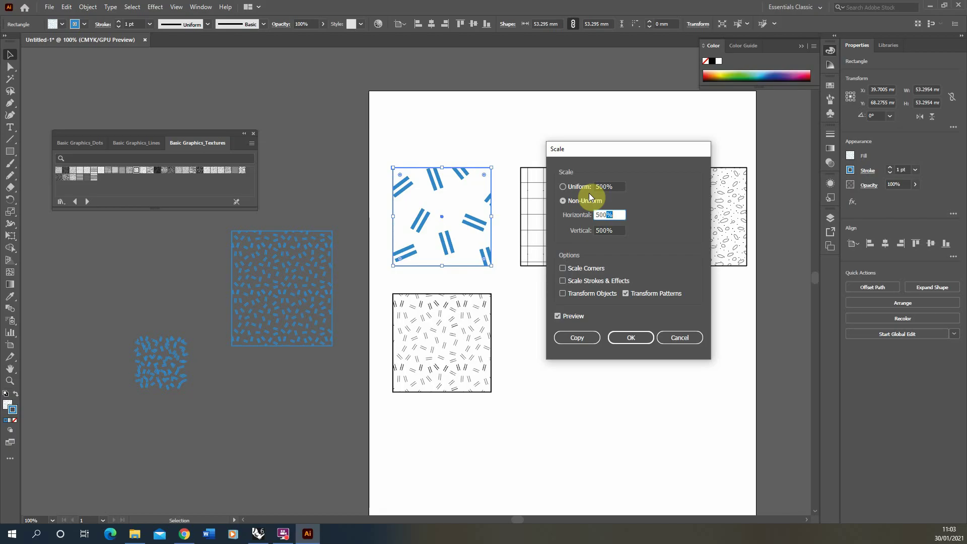
{"action": "left_click", "coordinate": [688, 338]}
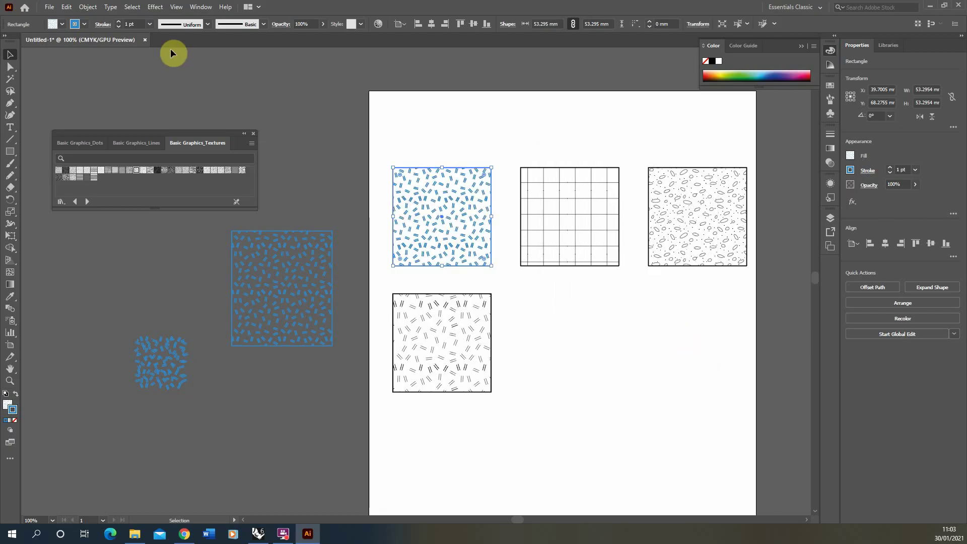
- Rotate only the square's pattern by 50° via Object > Transform > Rotate with Transform Patterns
{"action": "left_click", "coordinate": [88, 8]}
{"action": "mouse_move", "coordinate": [123, 20]}
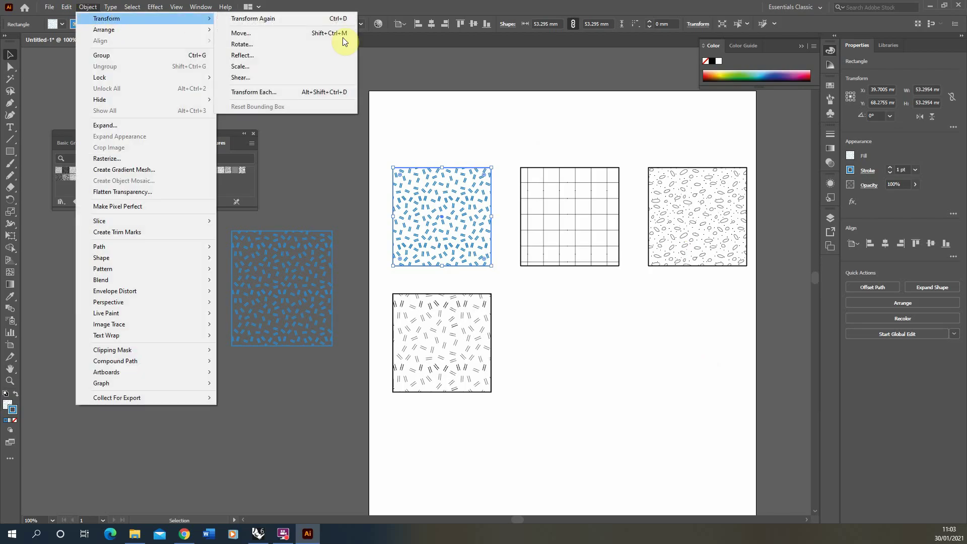
{"action": "left_click", "coordinate": [290, 49]}
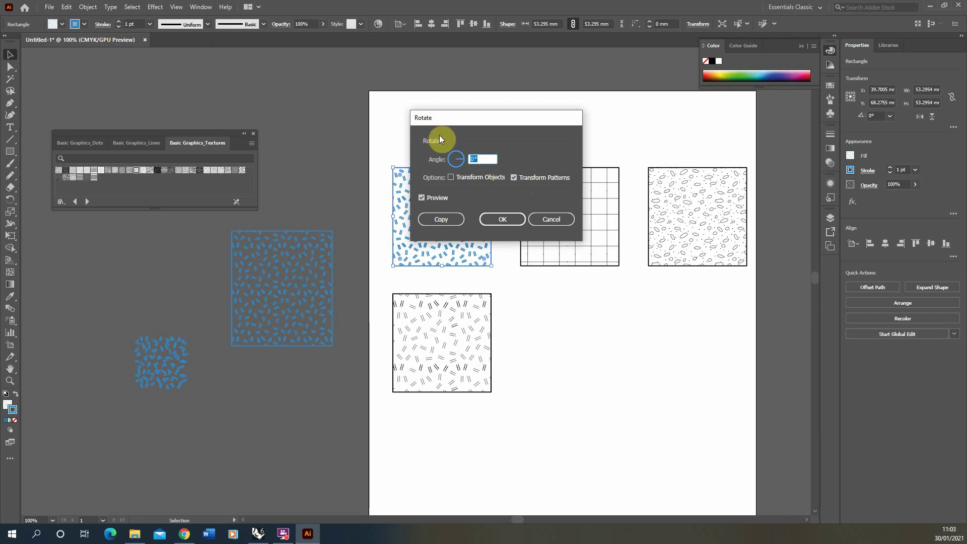
{"action": "left_click_drag", "start_coordinate": [519, 119], "coordinate": [621, 127]}
{"action": "type", "text": "50"}
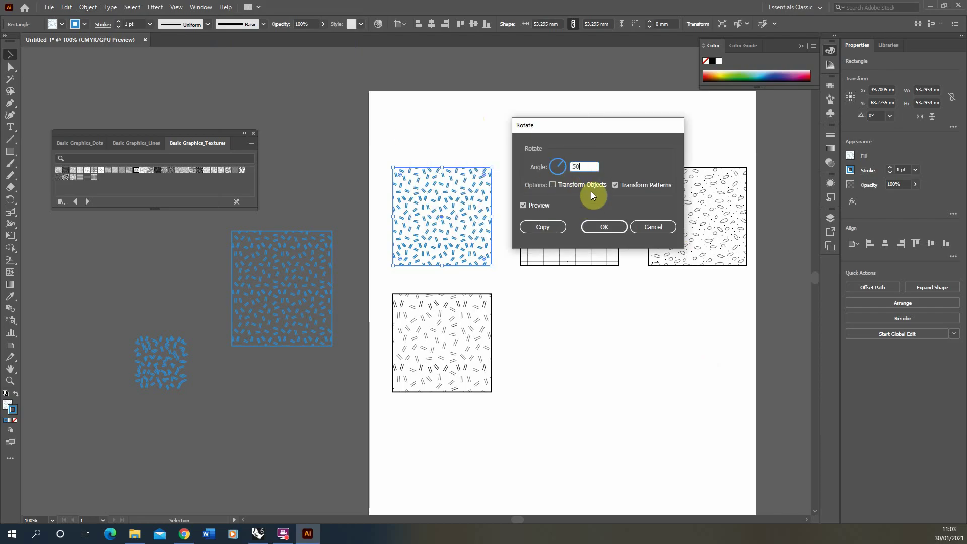
{"action": "left_click", "coordinate": [611, 227]}
{"action": "left_click", "coordinate": [486, 130]}
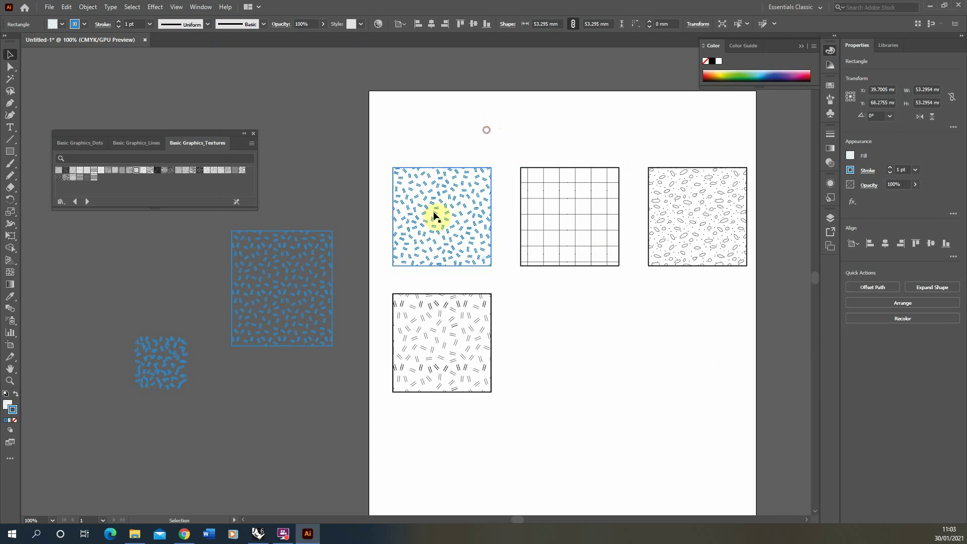